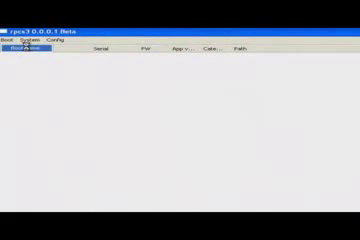
# Boot the Uncharted 3 folder from My Documents as the game.
pyautogui.click(28, 44)
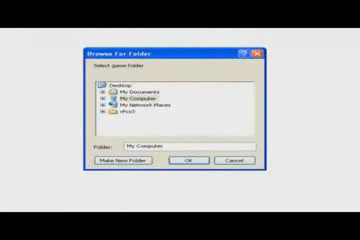
pyautogui.doubleClick(138, 92)
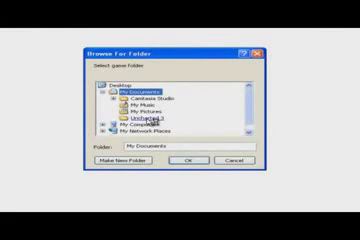
pyautogui.click(148, 117)
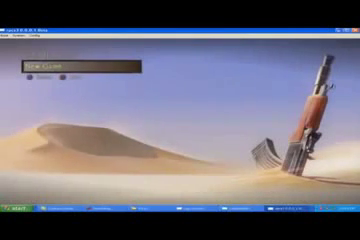
# Confirm New Game to bring up the Very Easy, Easy, Normal and Hard difficulty list.
pyautogui.press('Return')
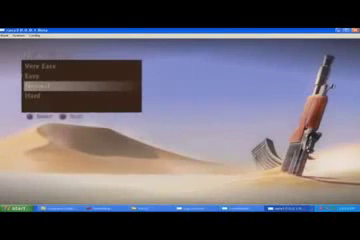